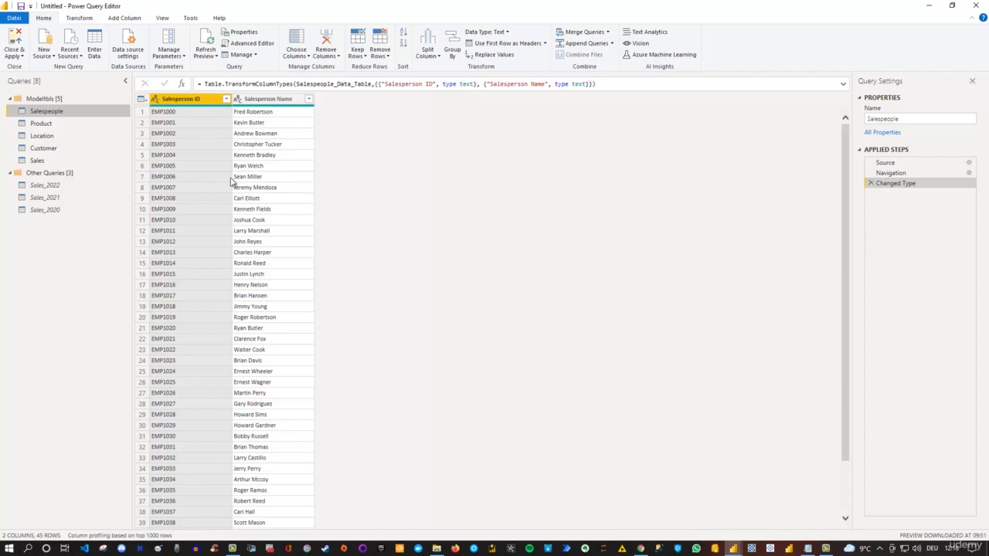
- Open the Sales query and select its Order Date column
click(70, 161)
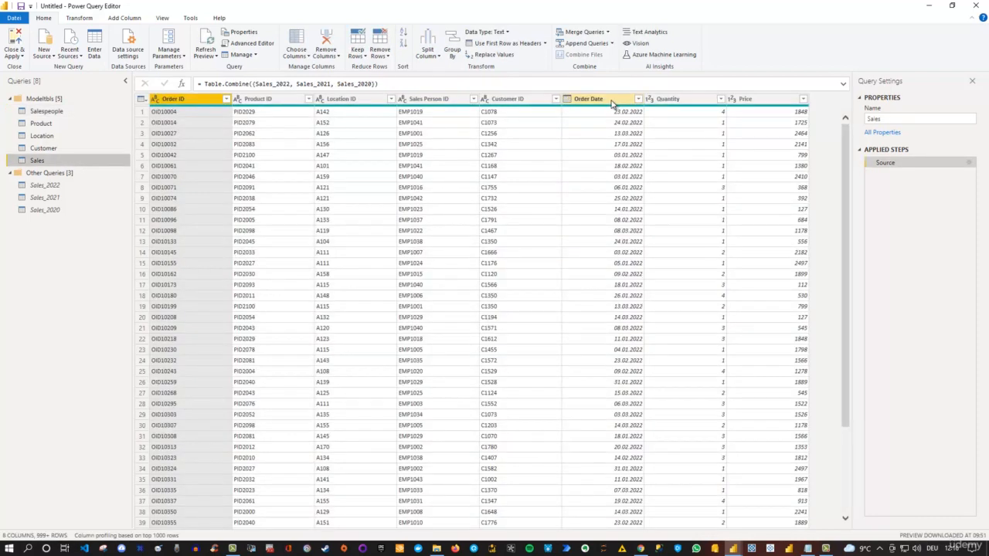
click(595, 99)
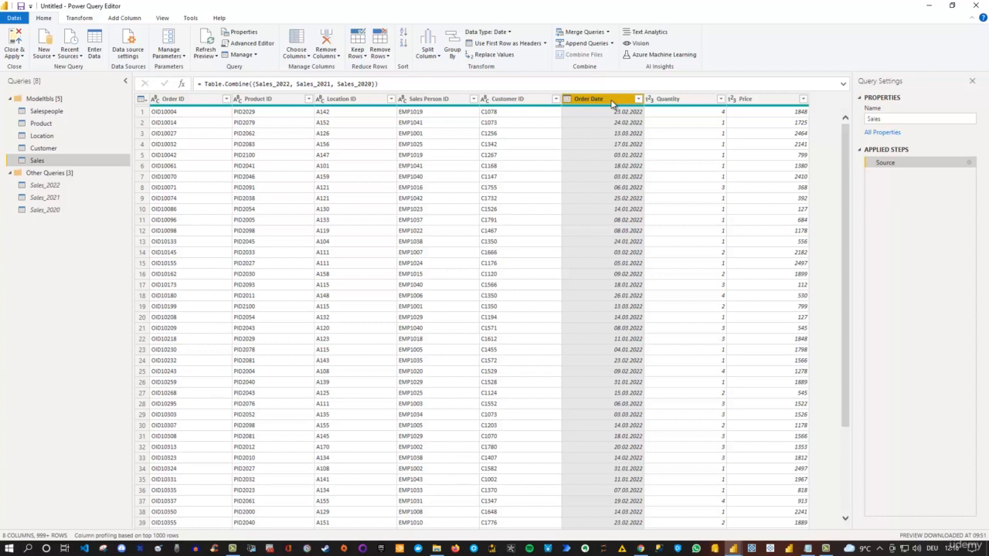
- Switch to the text editor with Datestbl Code.txt and copy the entire date table function code
click(807, 548)
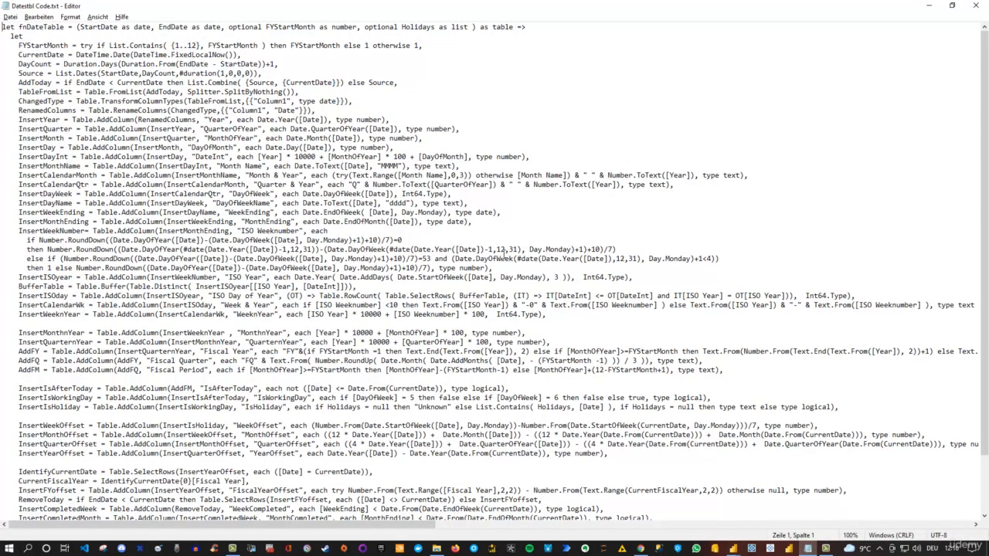
scroll(485, 212, down, 3)
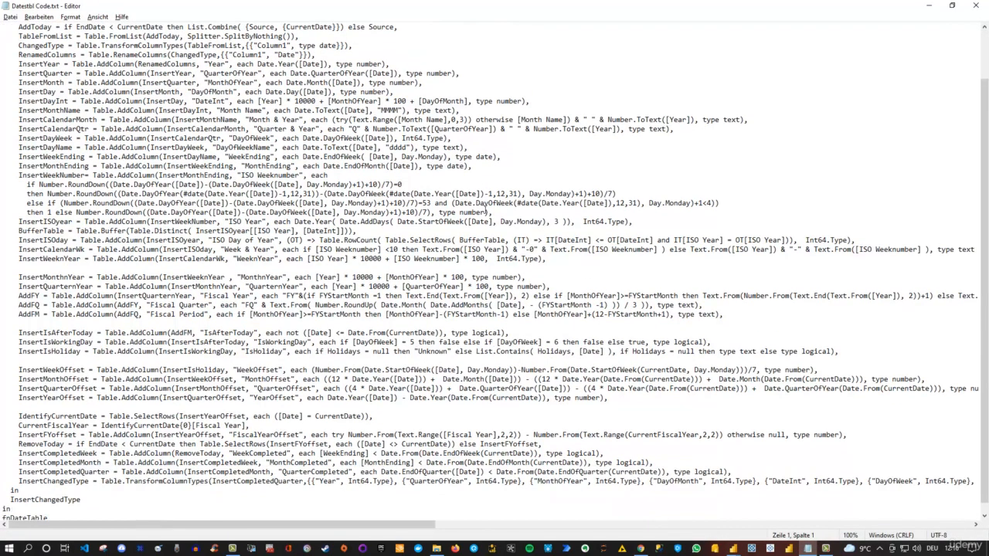
scroll(485, 209, up, 3)
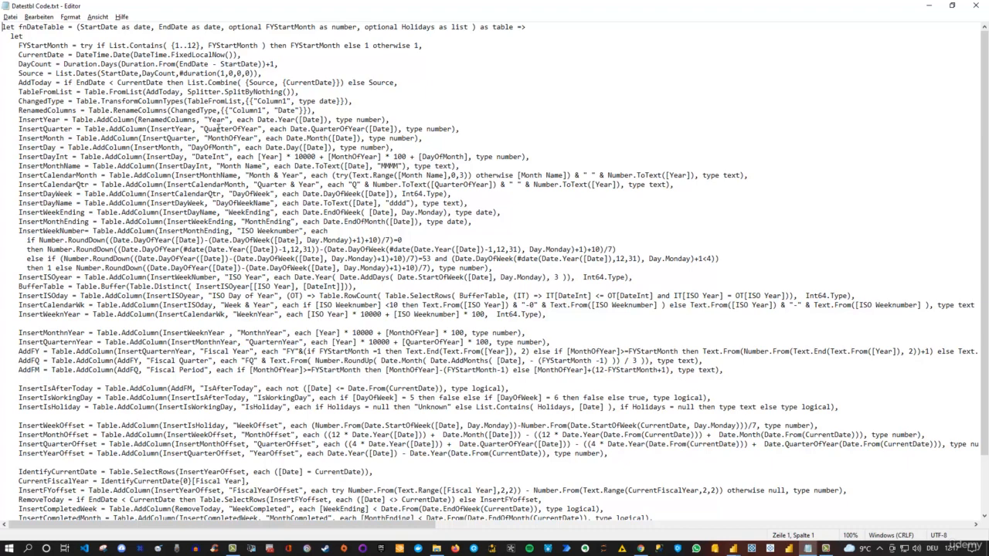
click(220, 101)
key(ctrl+a)
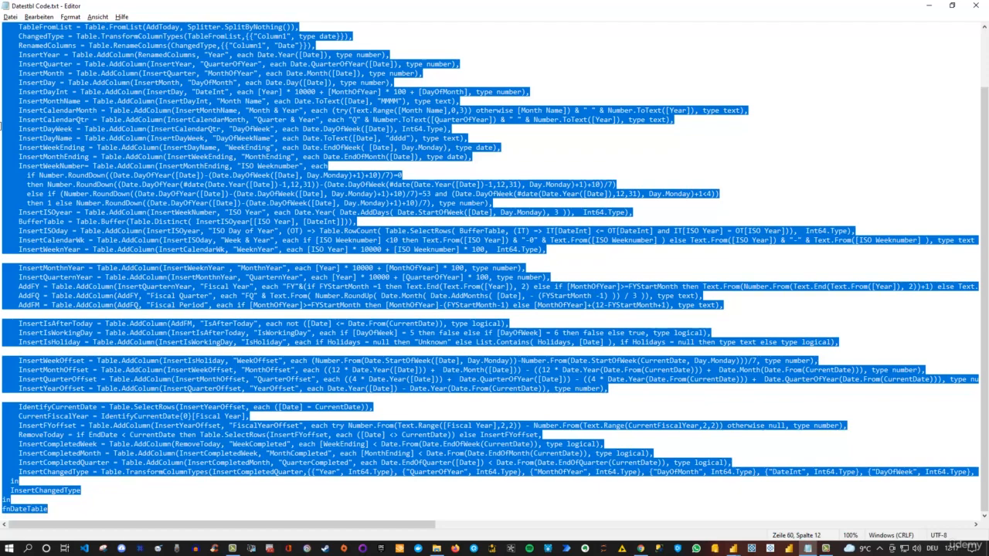
- Switch back to Power Query Editor and create a new blank query
click(732, 548)
click(788, 510)
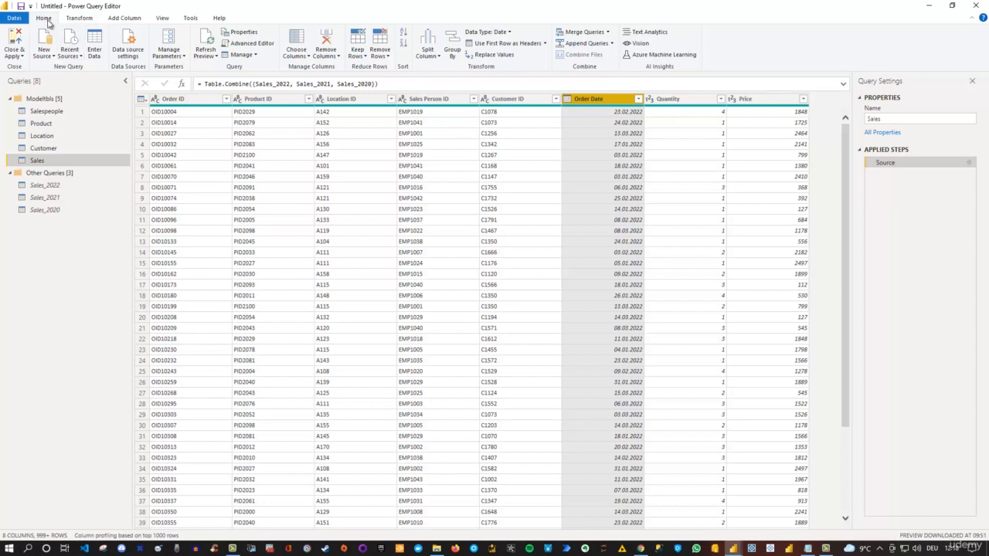
click(53, 58)
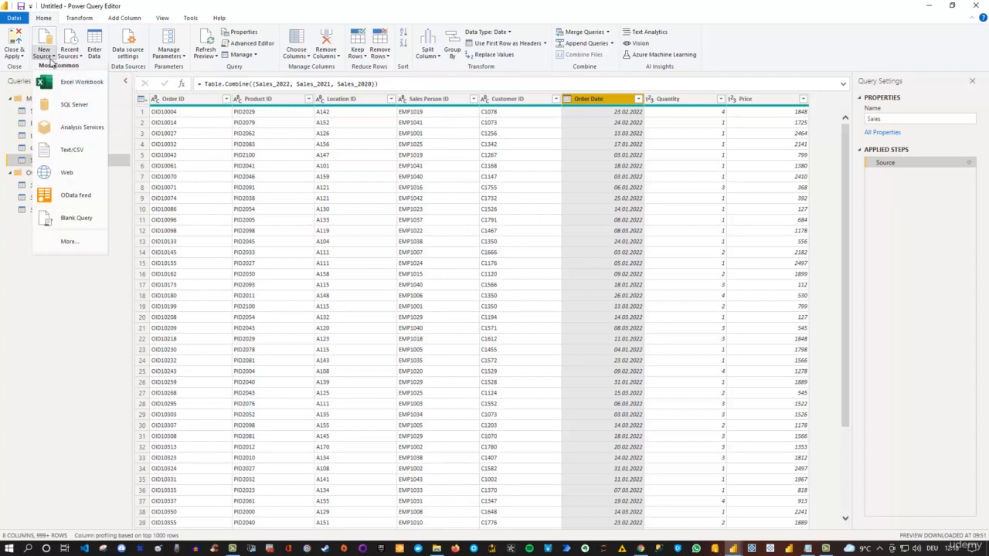
click(85, 221)
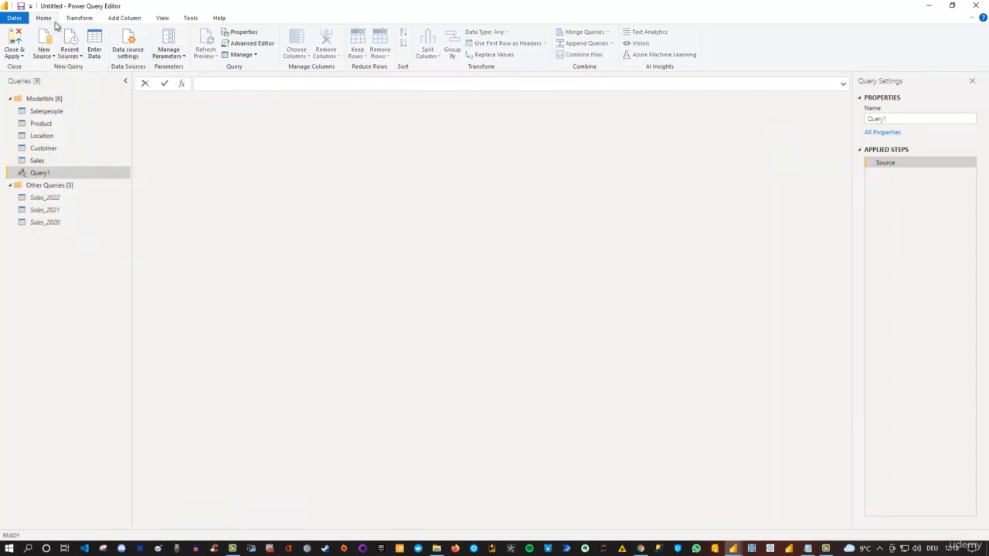
- Replace the entire code of the blank query with the copied fnDateTable function in the Advanced Editor and apply it
click(249, 45)
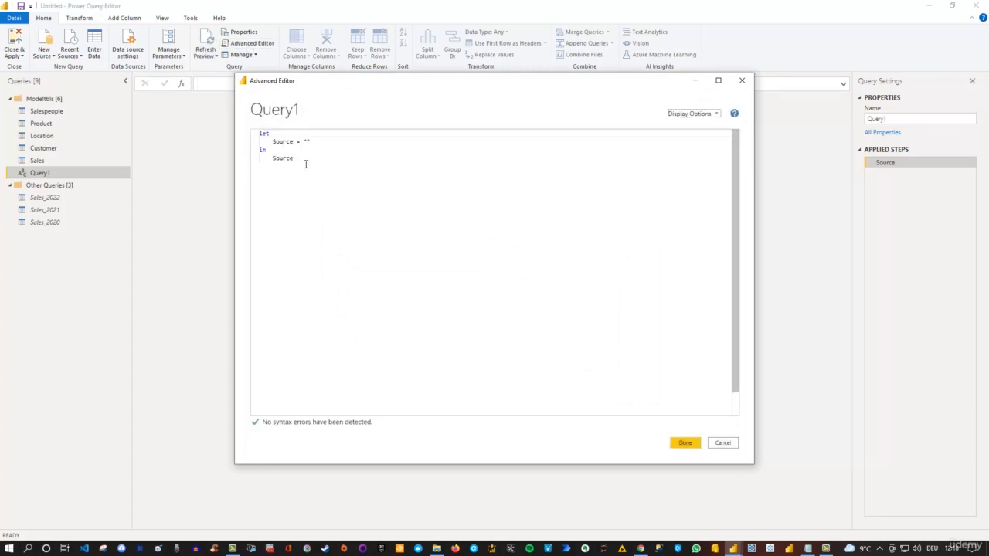
drag(305, 164, 252, 125)
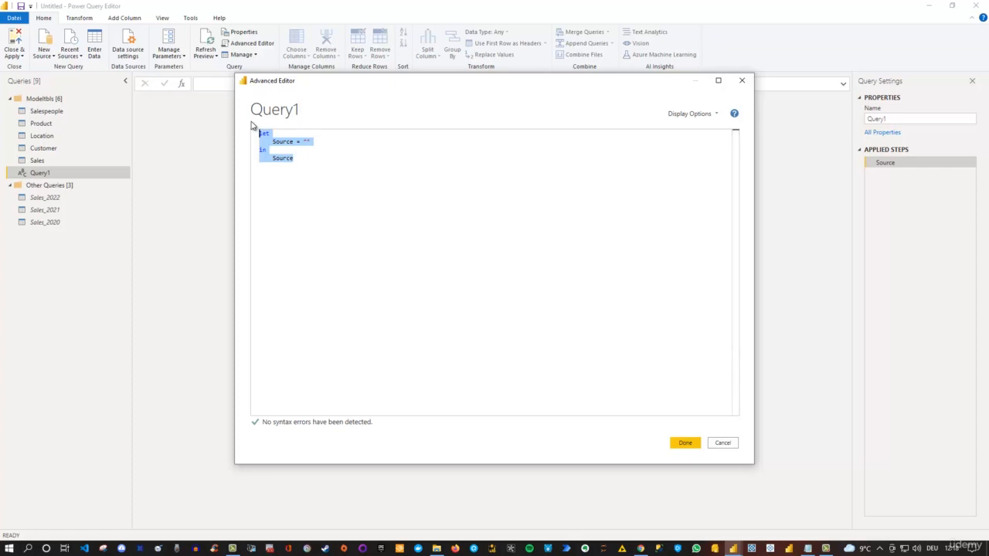
key(Delete)
key(ctrl+v)
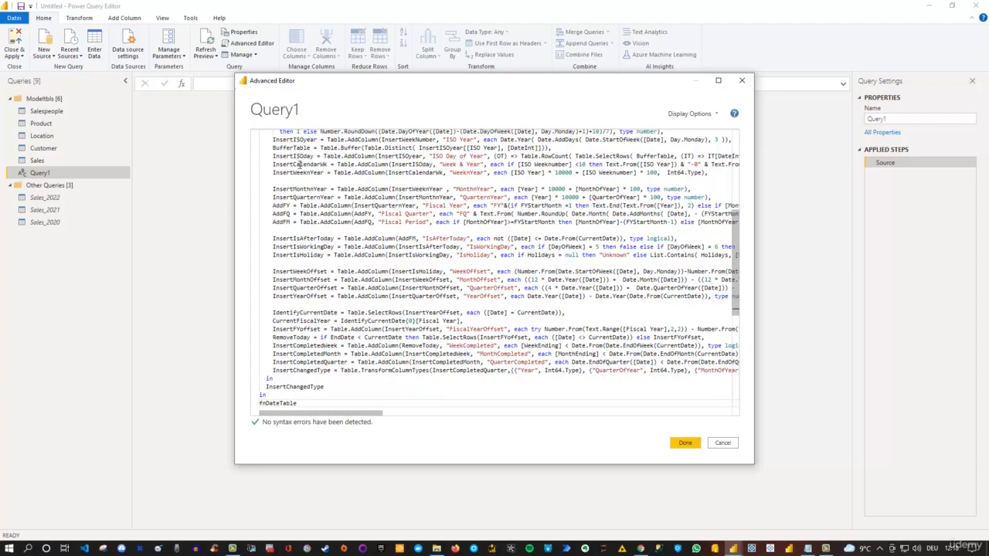
scroll(345, 201, up, 2)
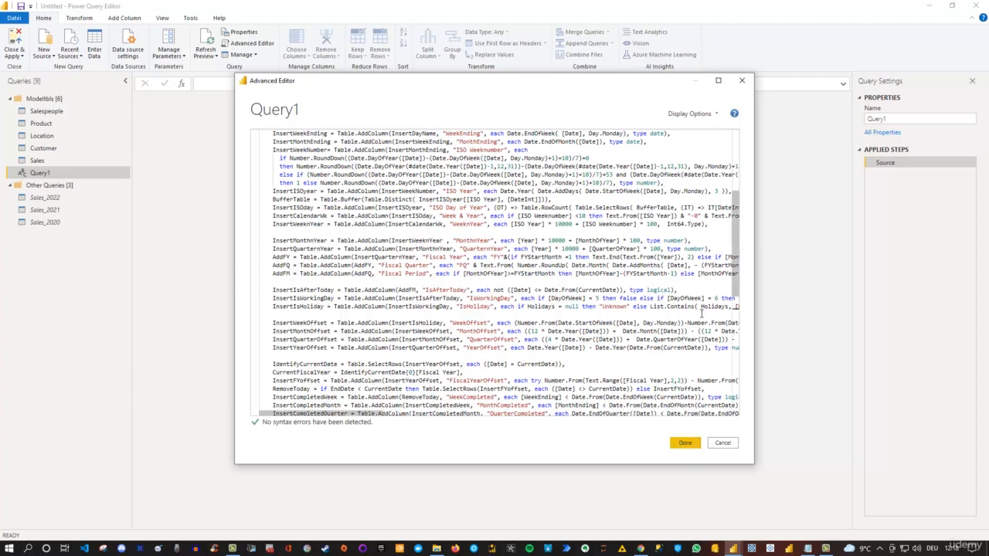
scroll(593, 305, up, 7)
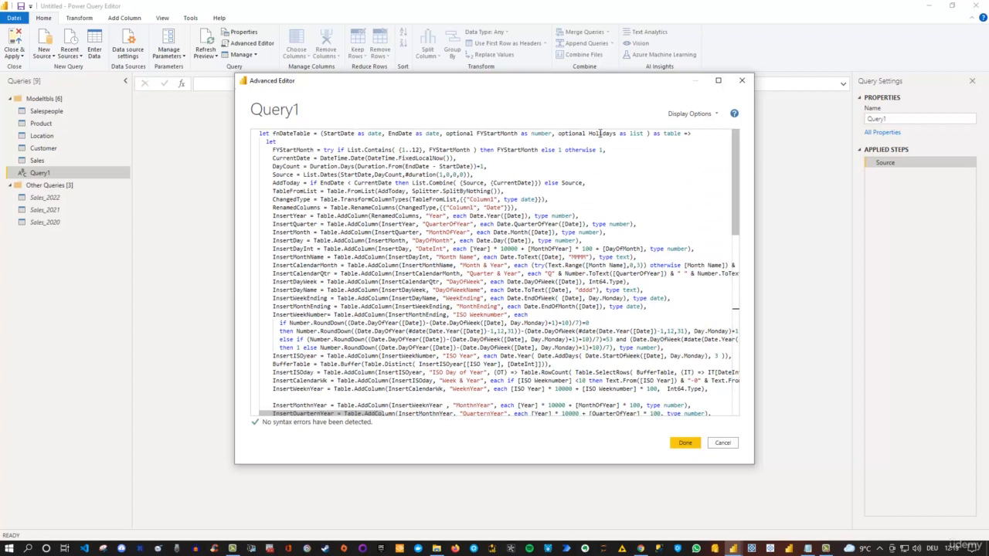
double_click(686, 132)
click(683, 445)
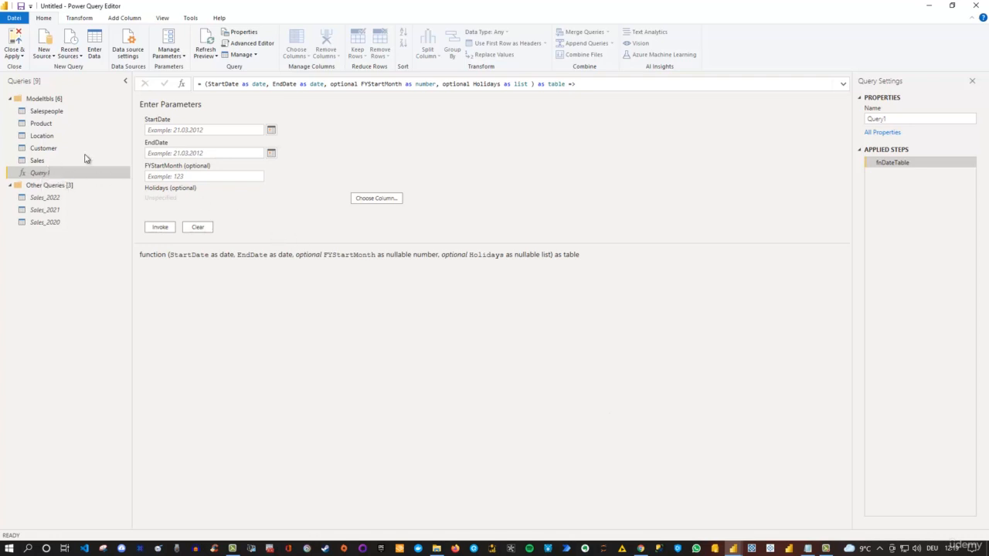
click(170, 130)
click(164, 152)
click(158, 176)
click(167, 152)
click(165, 175)
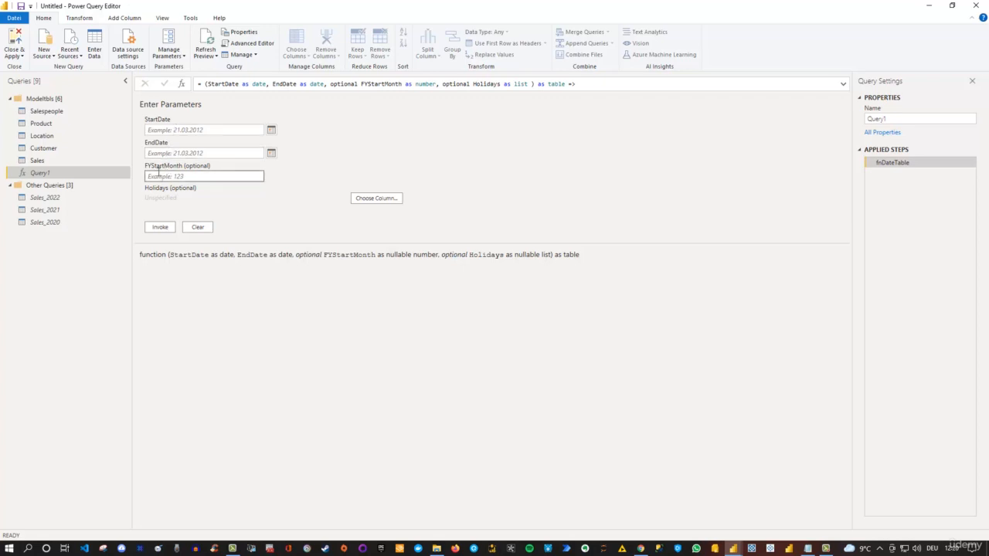
- Set the date table function's StartDate to 01.01.2020 and its EndDate to 31.12.2022
click(163, 129)
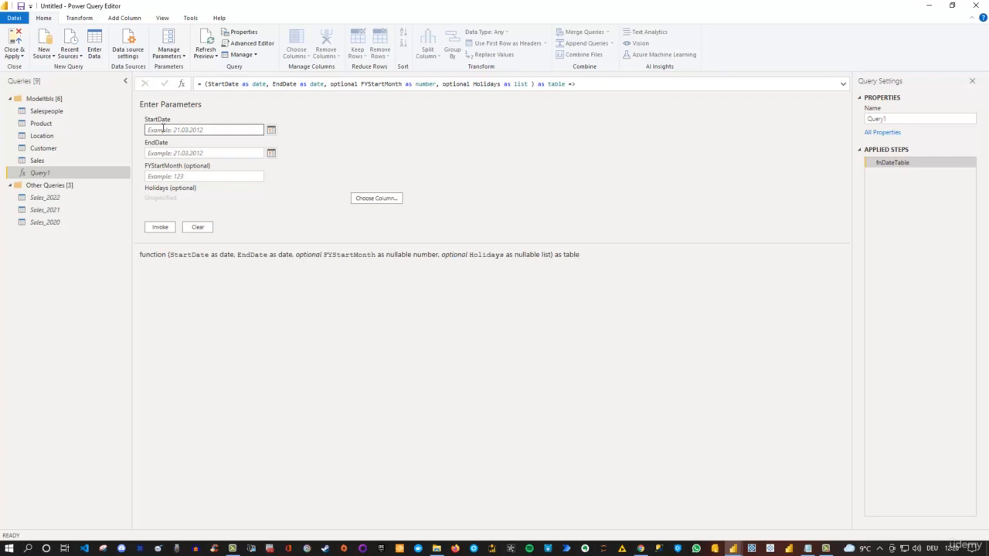
click(163, 129)
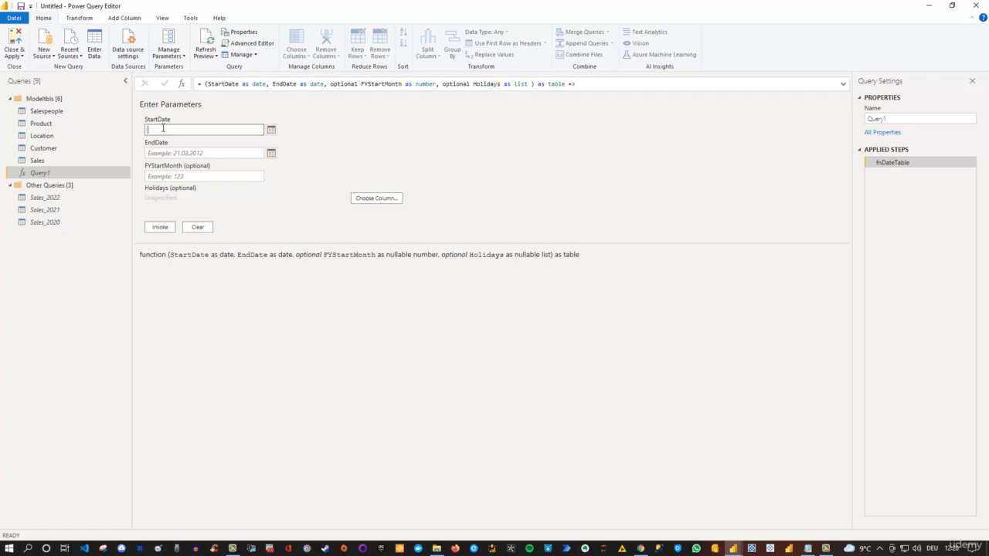
text(01.01.2020)
click(164, 152)
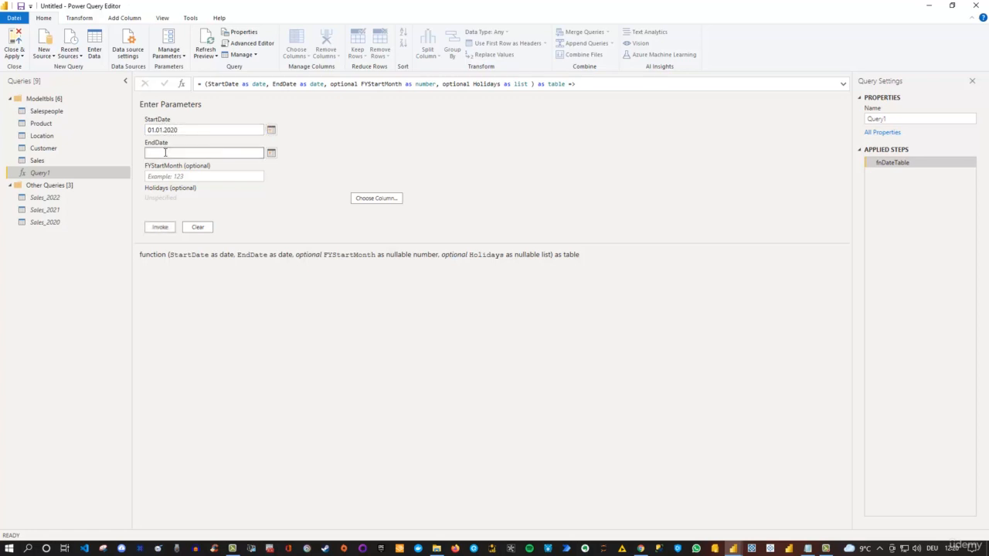
text(31.1)
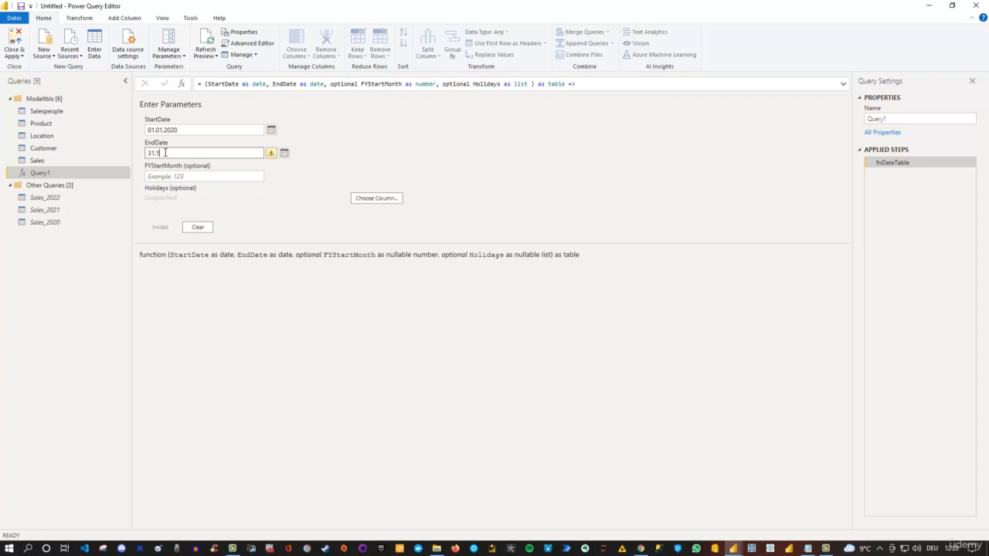
text(2.2022)
- Set FYStartMonth to 1 and invoke the function to generate the date table
click(167, 177)
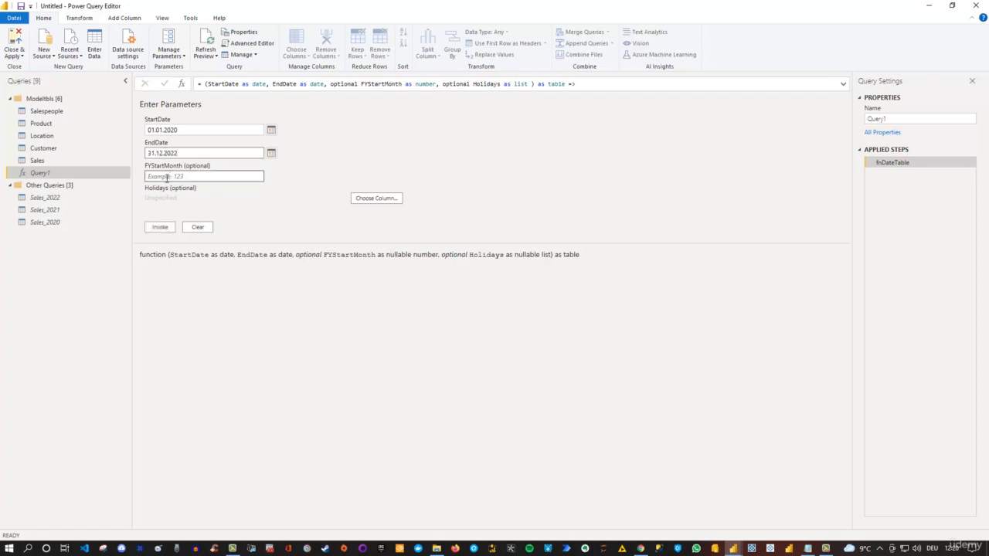
key(shift+Tab)
click(178, 173)
text(1)
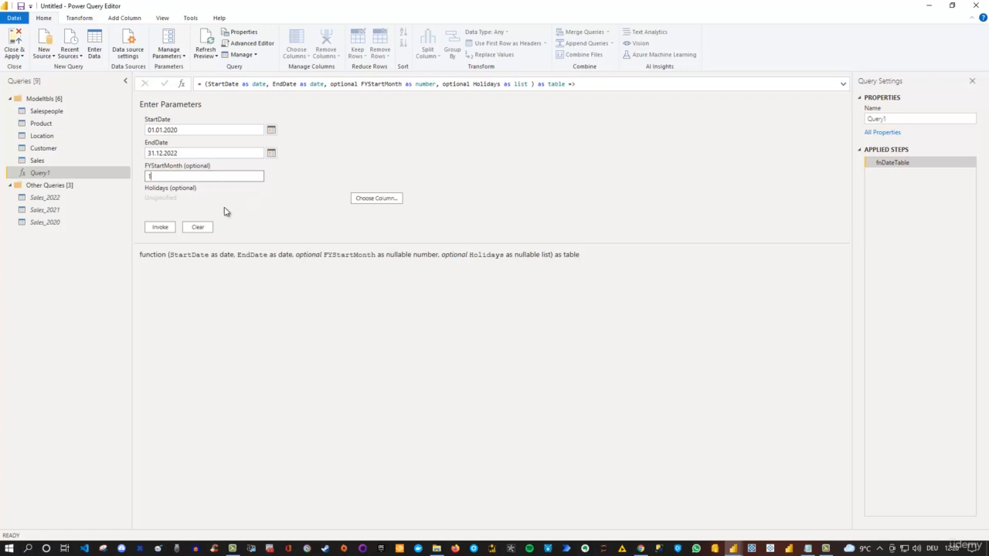
click(158, 229)
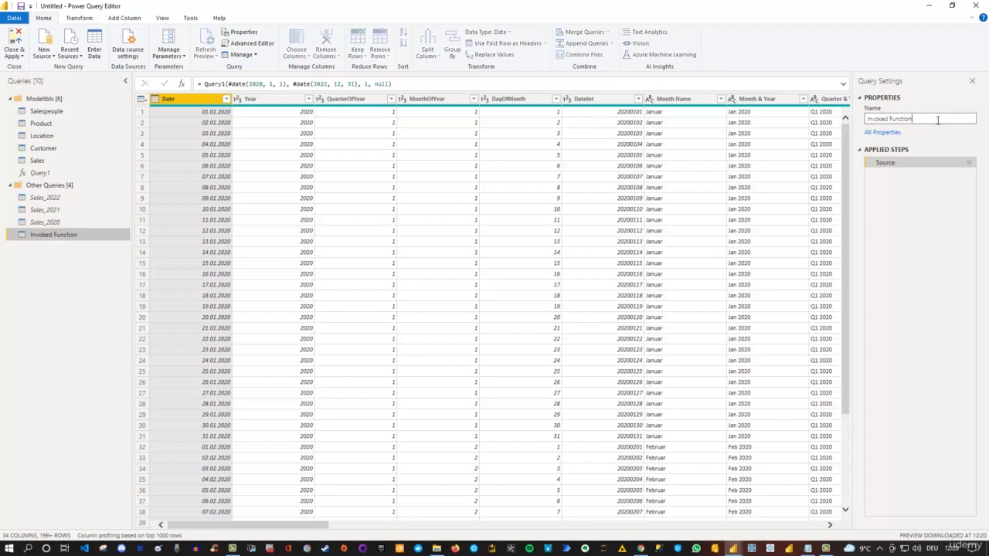
- Rename the invoked function query as Dates and move it into the Modeltbls group directly below Sales
drag(953, 118, 871, 125)
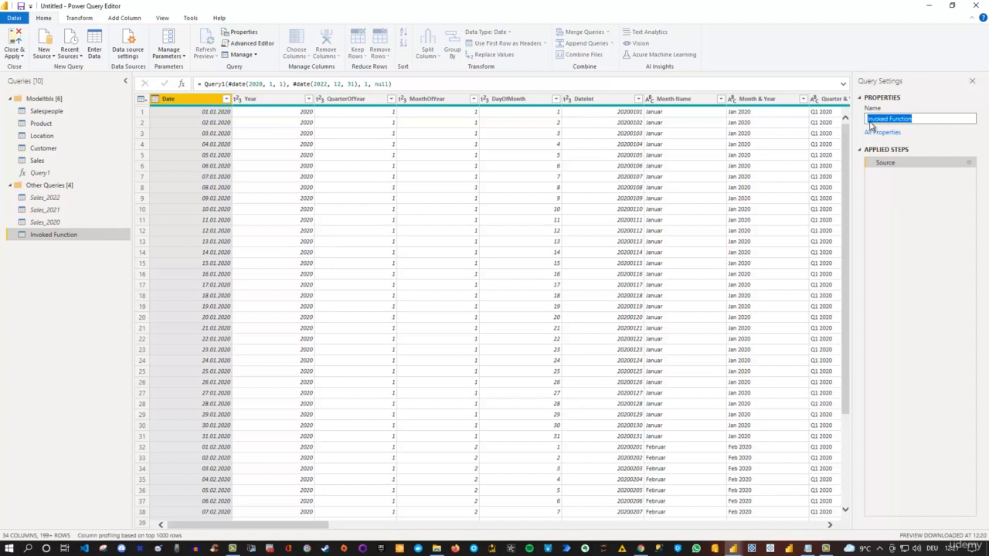
text(Dates)
key(Return)
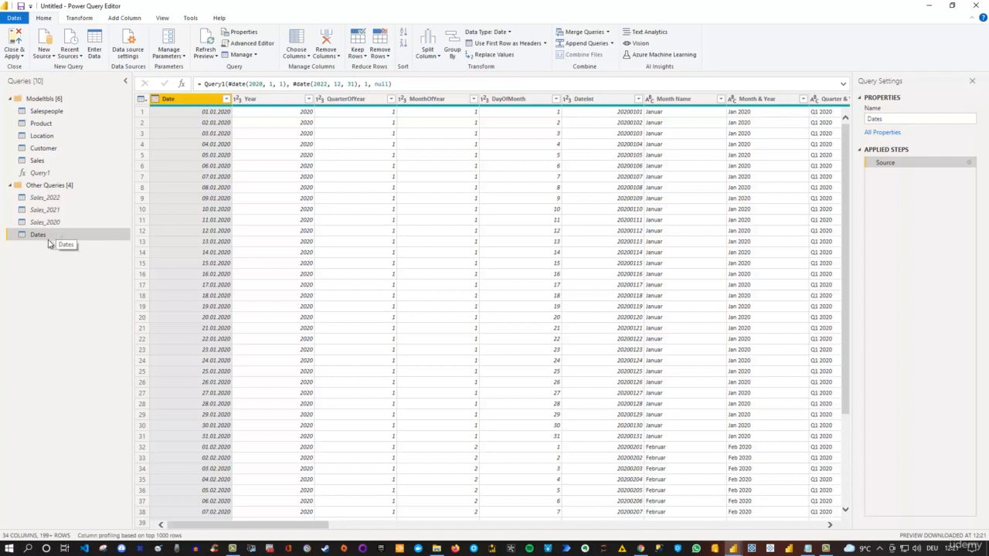
drag(48, 244, 86, 167)
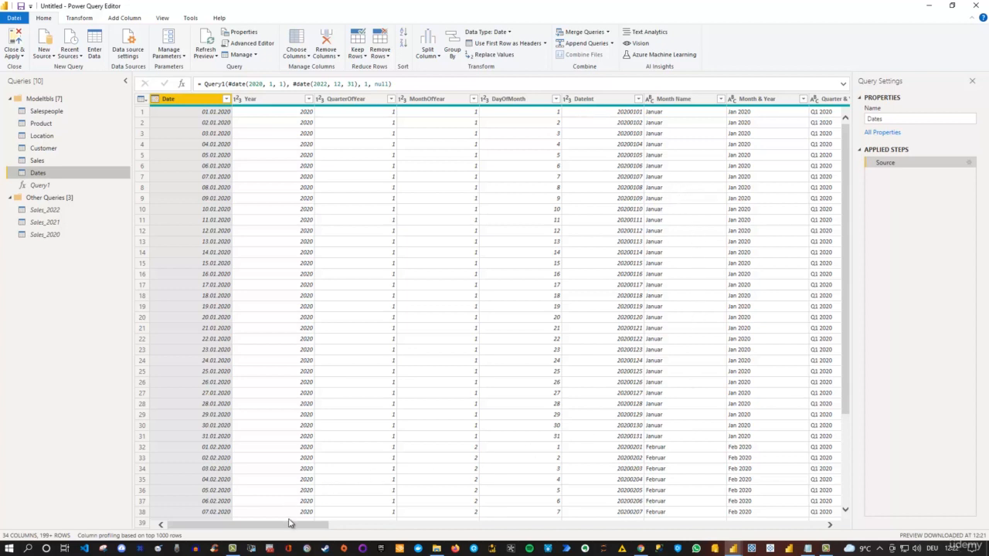
- Examine the columns of the Dates table, including the month, quarter and weekday ones
drag(289, 523, 398, 530)
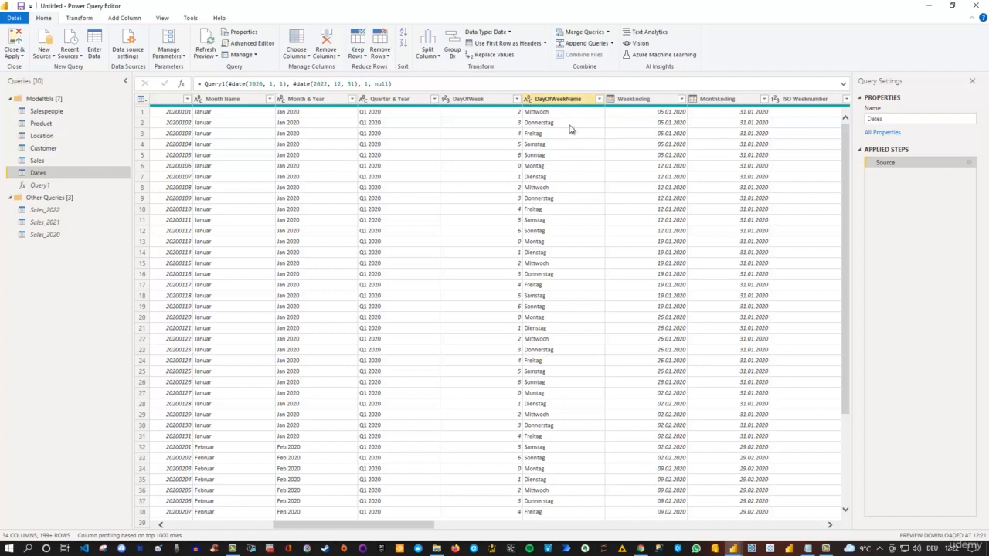
drag(416, 528, 229, 526)
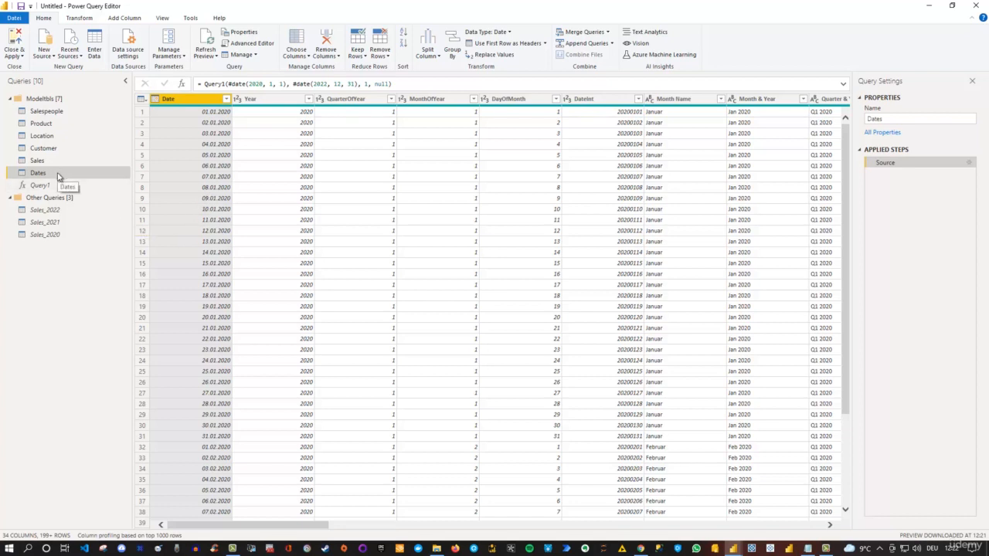
- Review the date table code in Datestbl Code.txt in the text editor and return to Power Query Editor
click(808, 549)
click(202, 122)
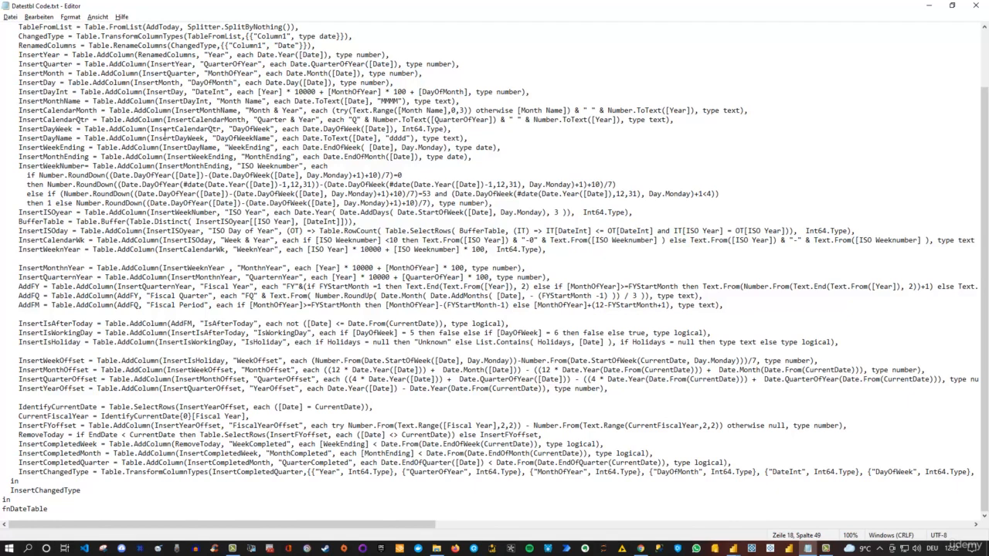
scroll(161, 137, up, 2)
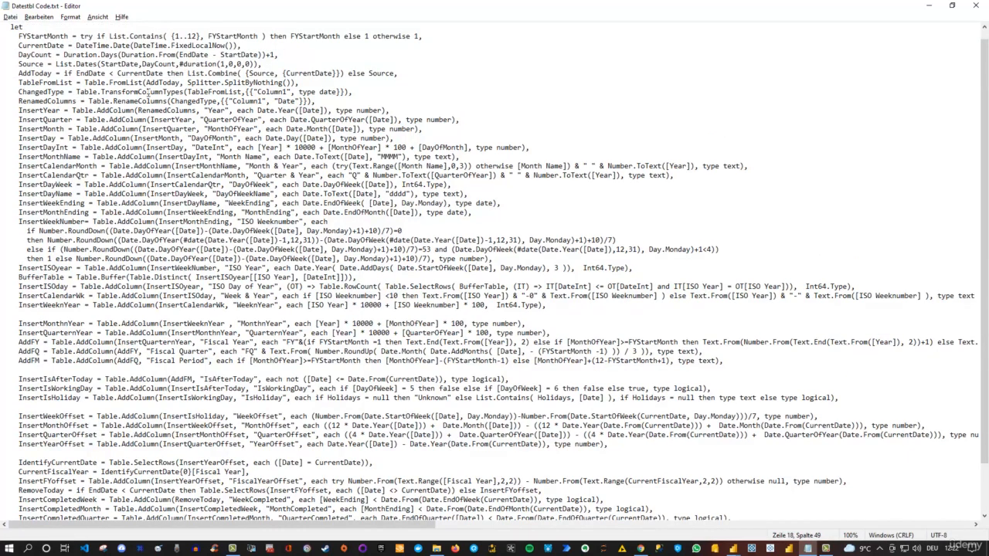
click(938, 11)
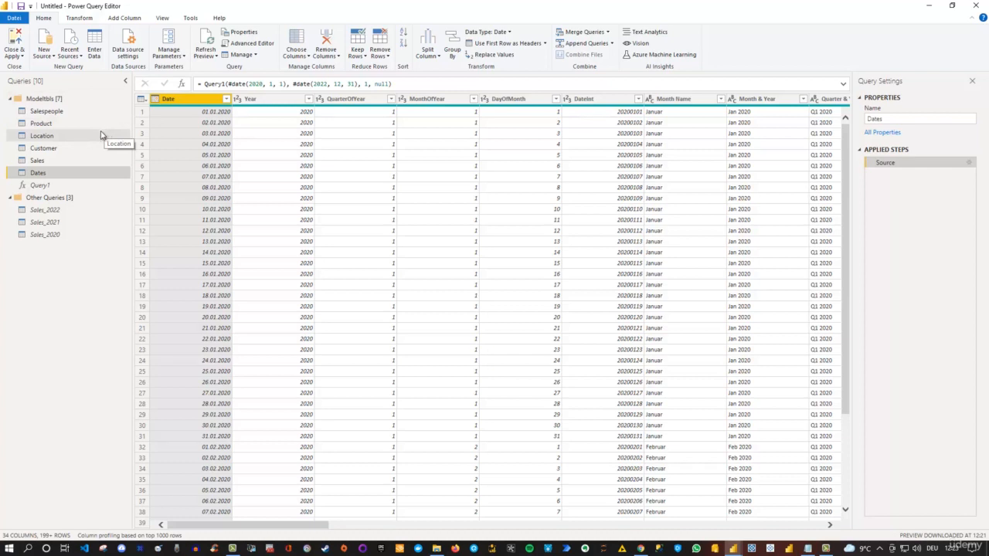
- Inspect the Sales query's Table.Combine code in the Advanced Editor without changing it, and return to the Dates query
click(42, 161)
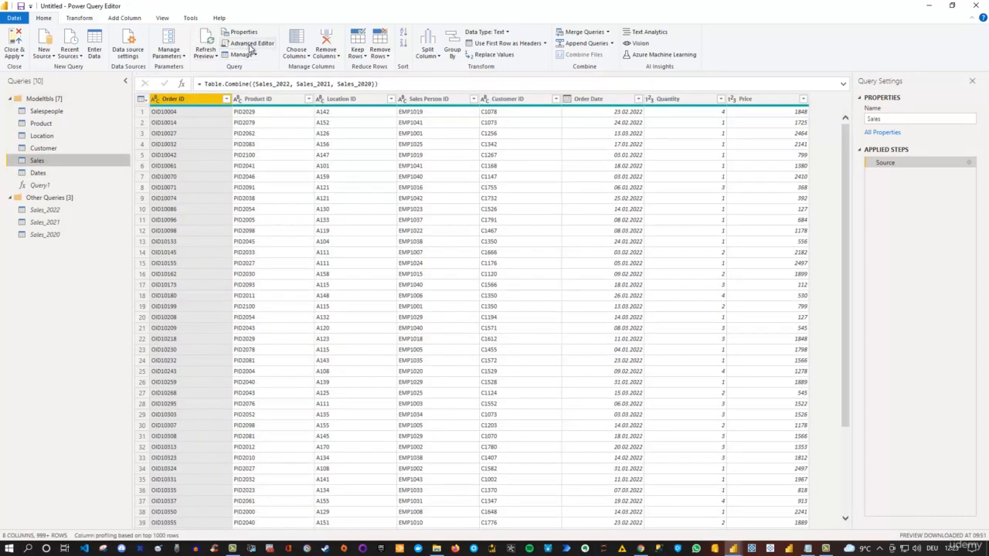
click(251, 45)
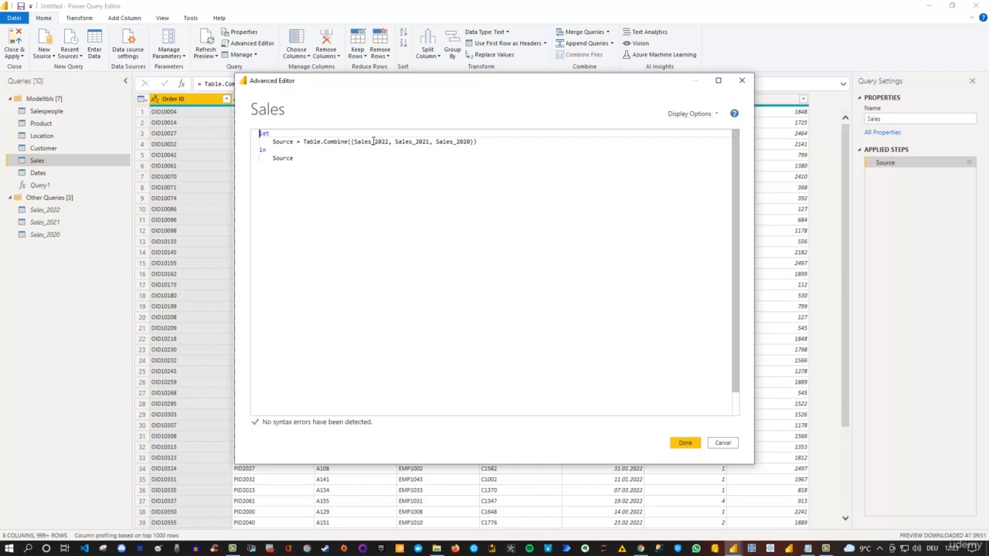
drag(372, 142, 476, 141)
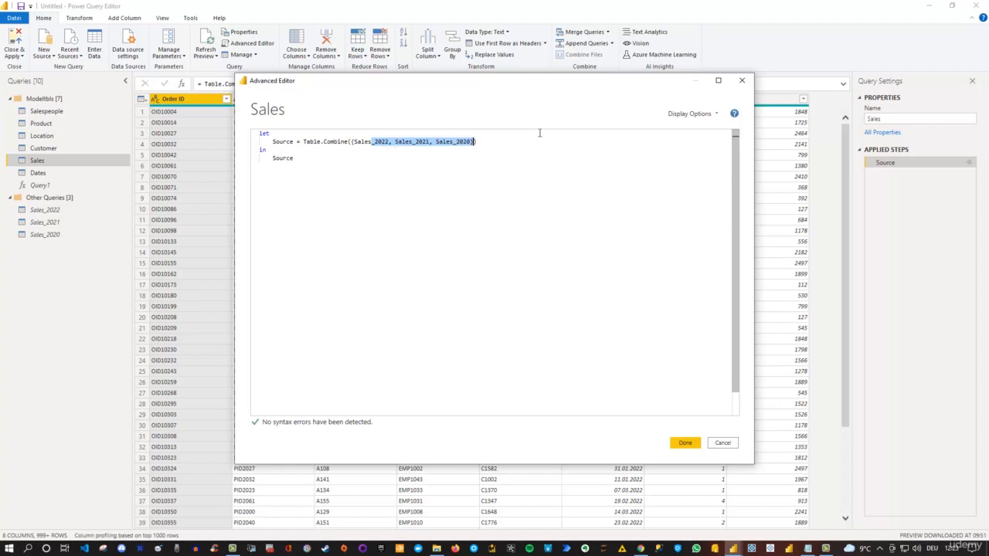
click(741, 81)
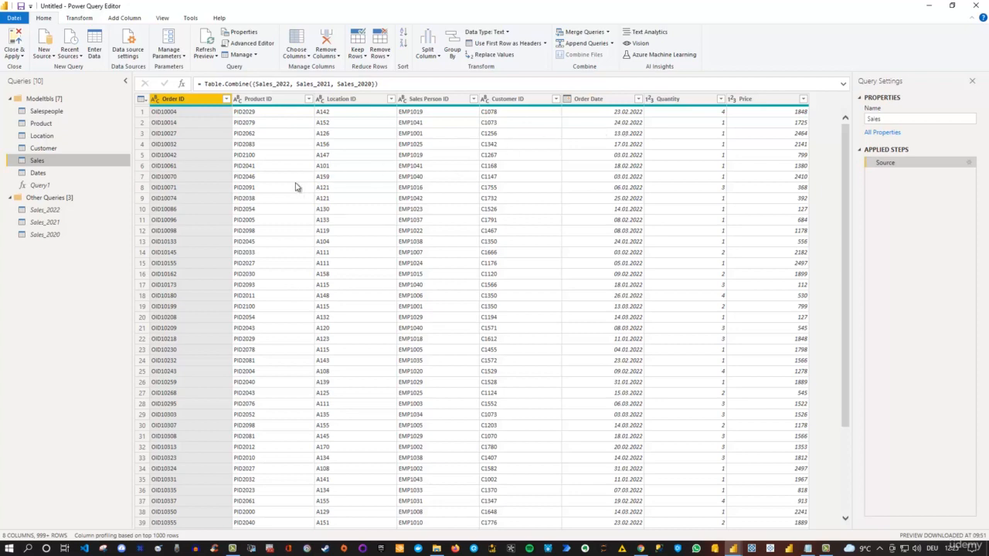
click(38, 173)
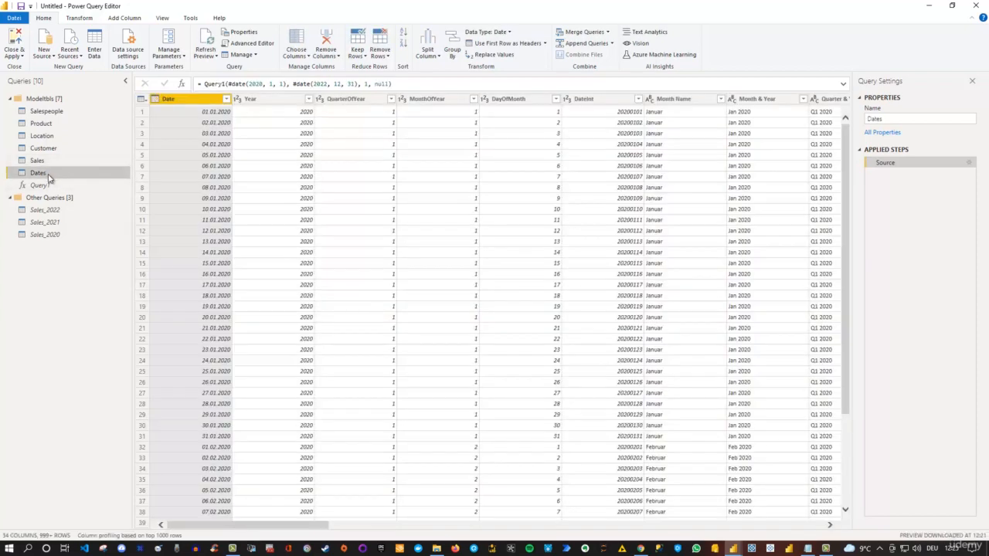